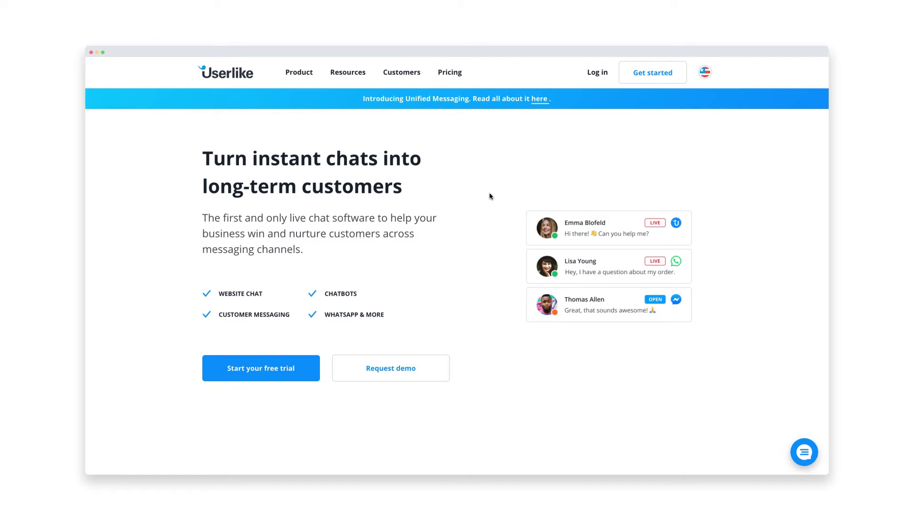
Browse the Free 0 €, Team 90 €, Corporate 290 € and Business 720 € pricing plans.
left_click(451, 76)
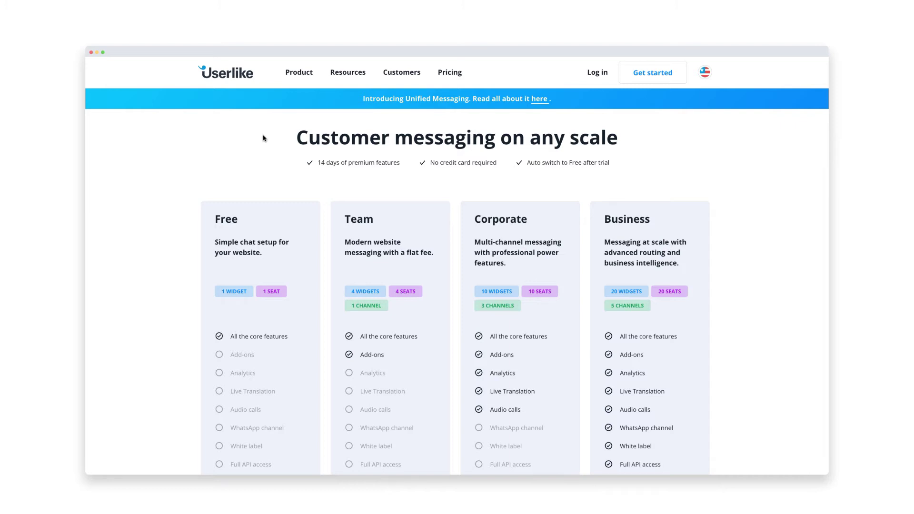
scroll(221, 266, "down", 3)
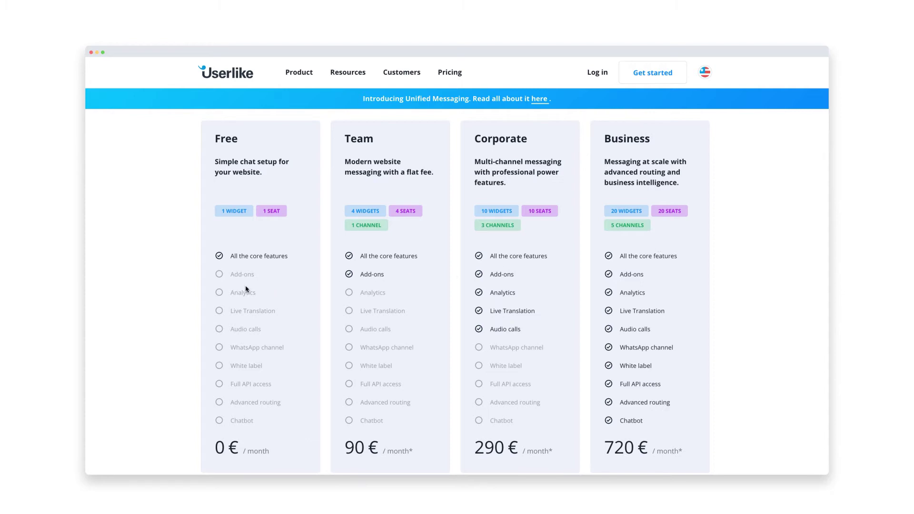
scroll(245, 288, "down", 3)
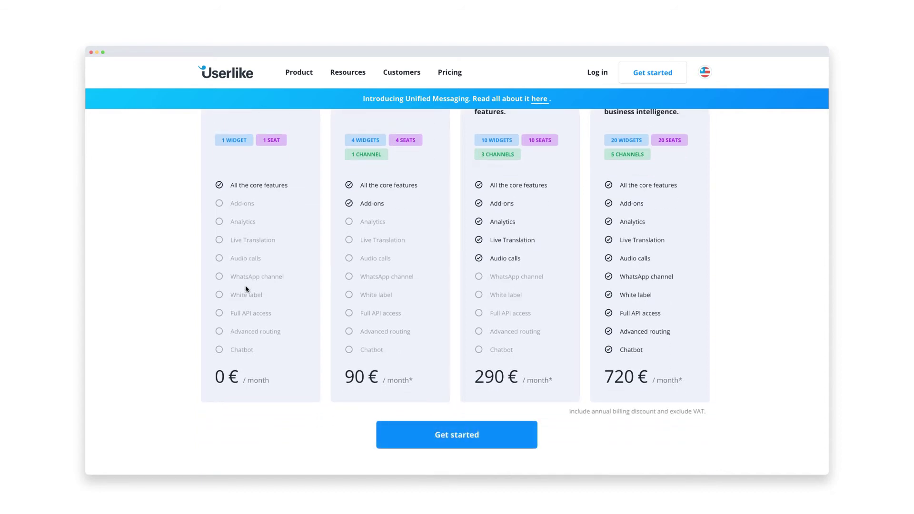
Start the free-trial sign-up with the user's first name, last name and e-mail, opting in to founder notes.
left_click(427, 438)
left_click(392, 241)
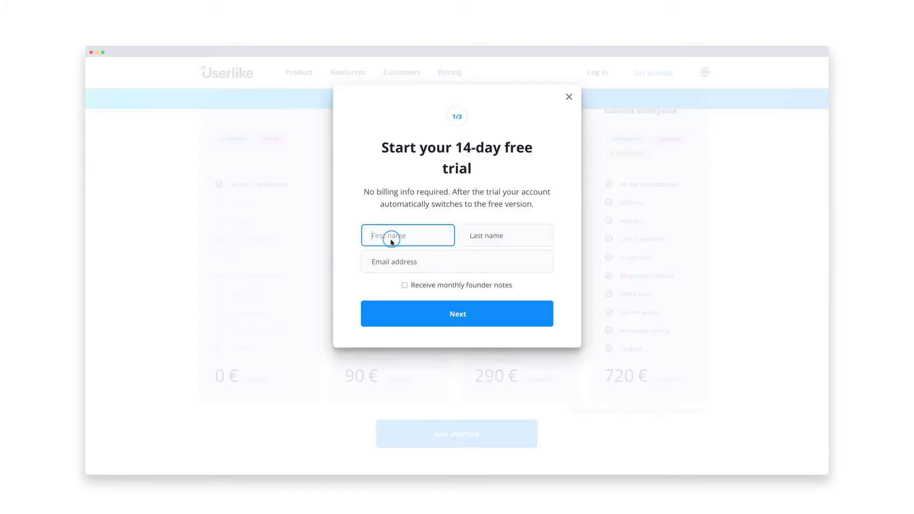
key("Tab")
Choose a username and password for the new account.
key("Tab")
left_click(404, 284)
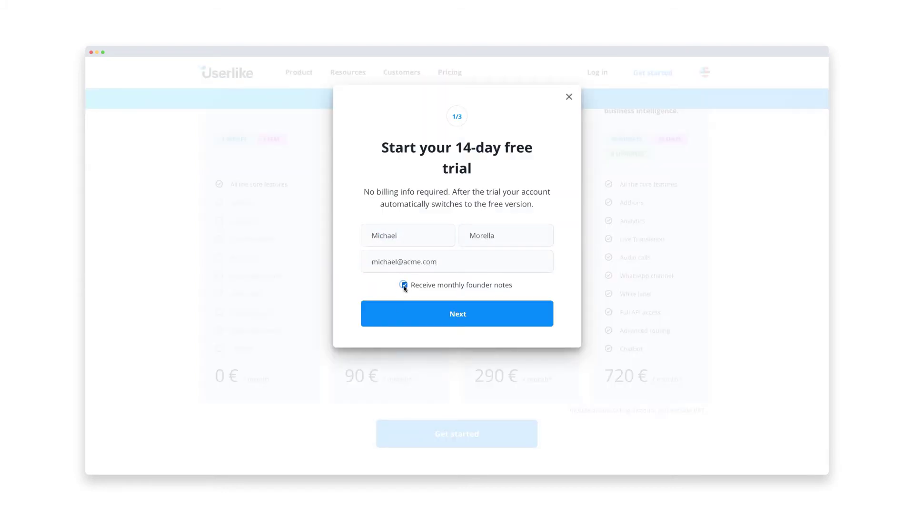
left_click(402, 317)
key("Tab")
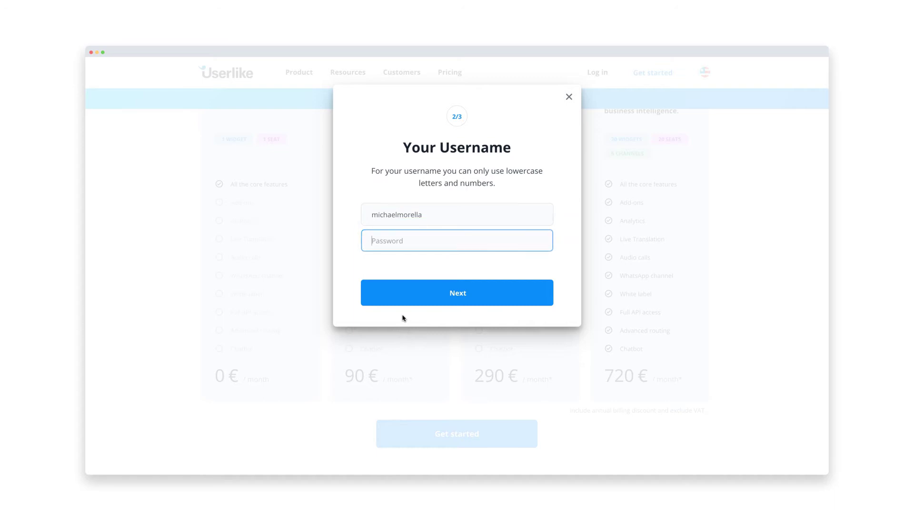
type("•••••••••••••••••")
left_click(402, 298)
Enter company Acme Corporation, size 1-9 and an industry, then create the account.
type("Acme Corporation")
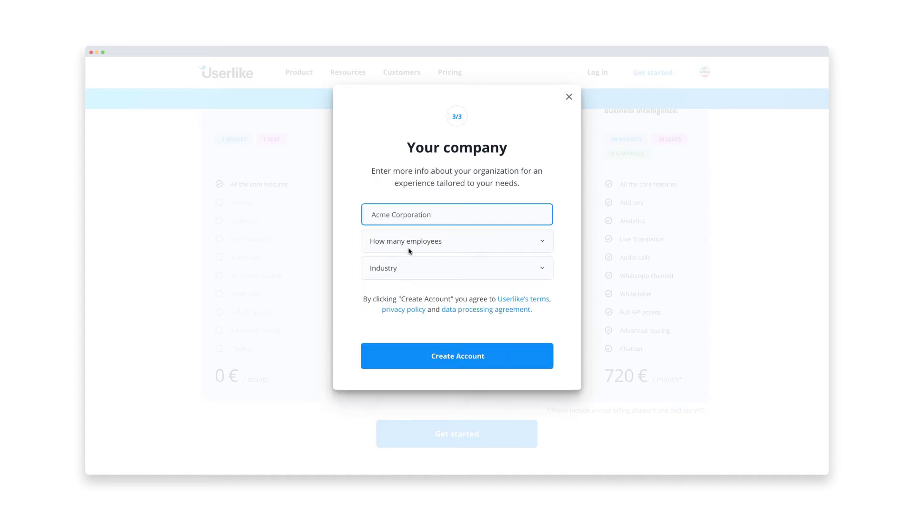
left_click(408, 250)
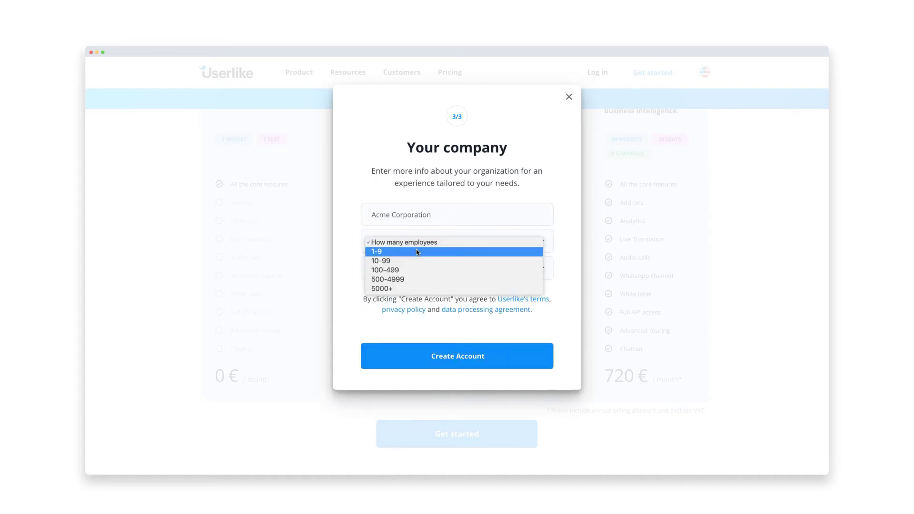
left_click(417, 250)
left_click(429, 268)
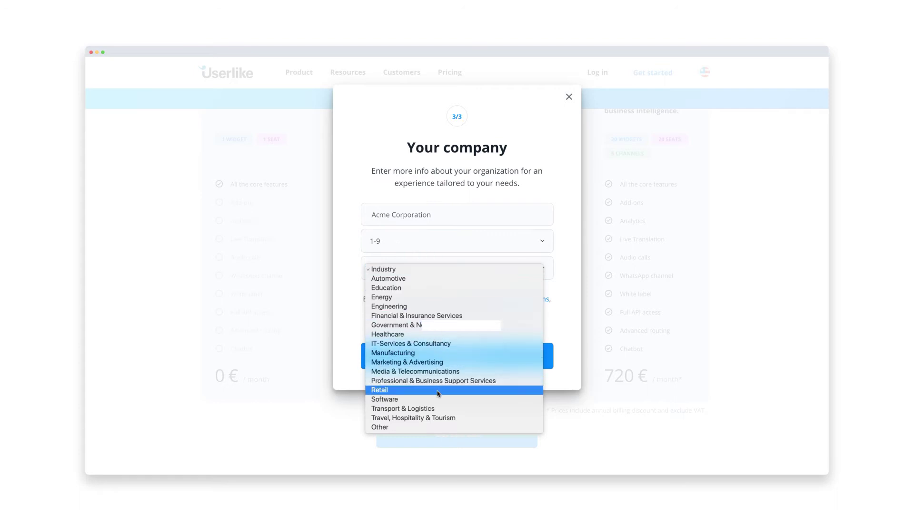
left_click(440, 427)
left_click(402, 366)
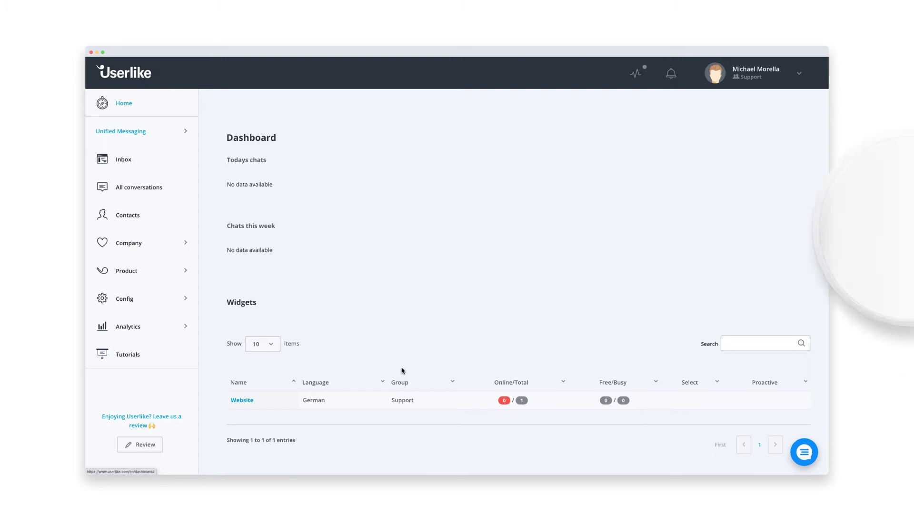
Upload a profile picture under My Profile, then show the Config > Widgets list.
left_click(756, 72)
left_click(763, 98)
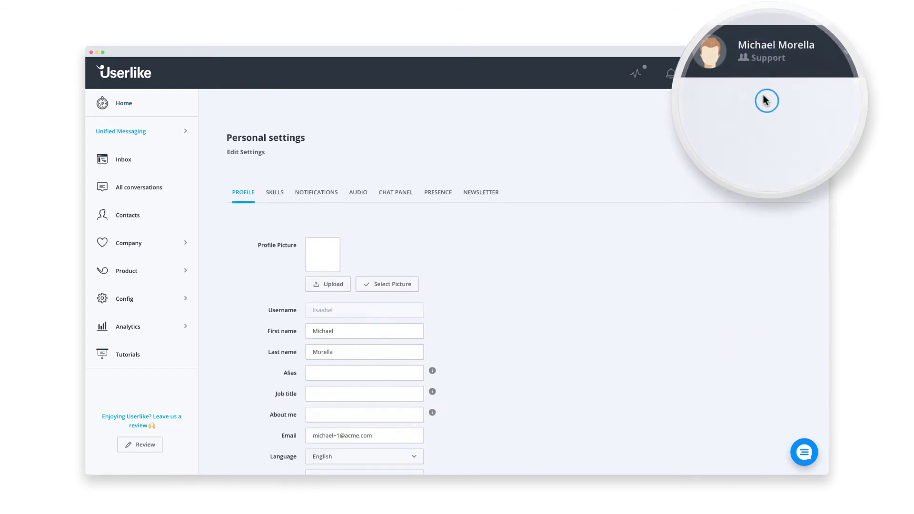
left_click(336, 284)
left_click(385, 79)
left_click(592, 187)
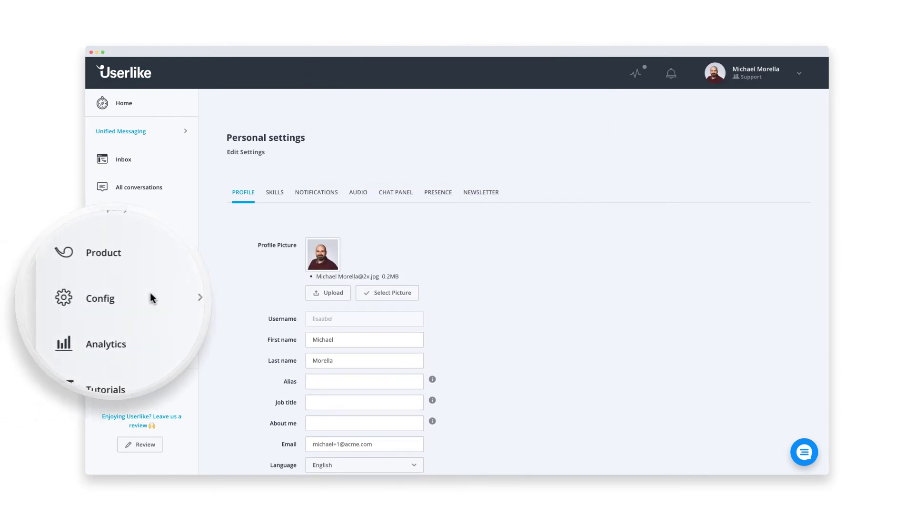
left_click(126, 299)
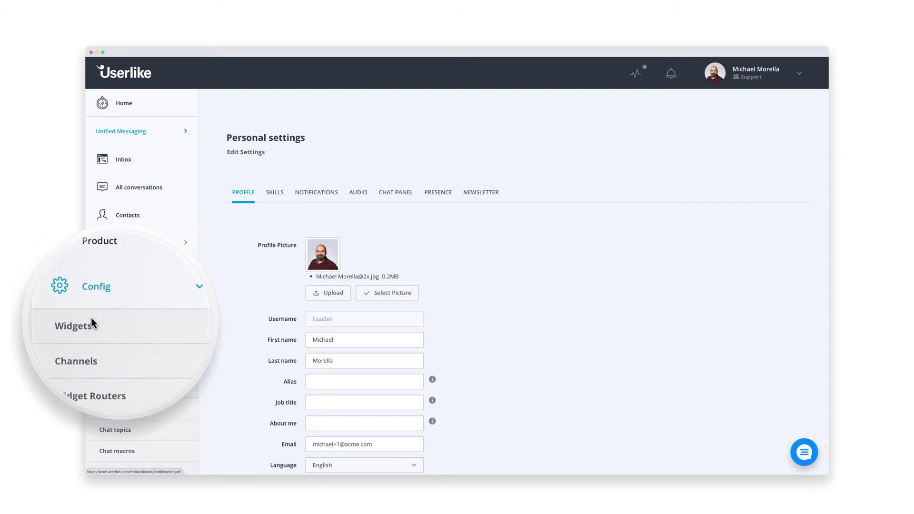
left_click(121, 324)
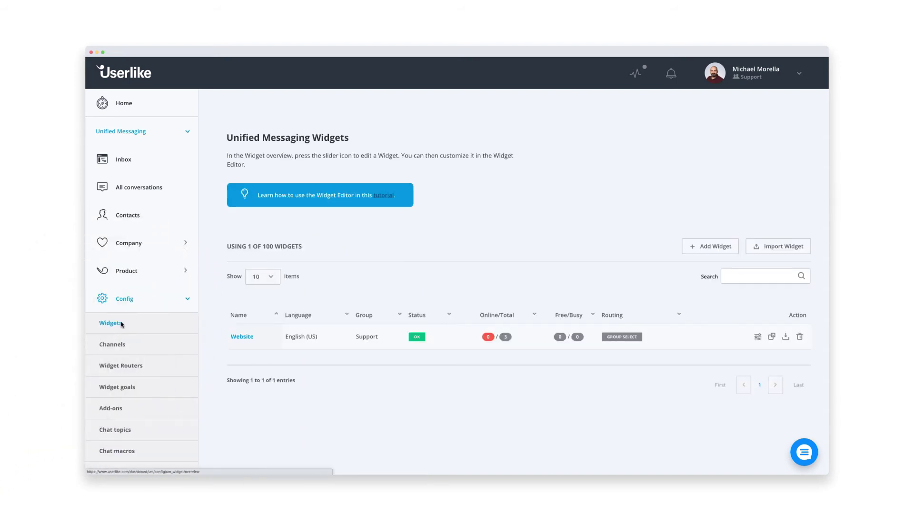
Set the Website widget's main appearance colour to green rgb(149,191,71).
left_click(241, 337)
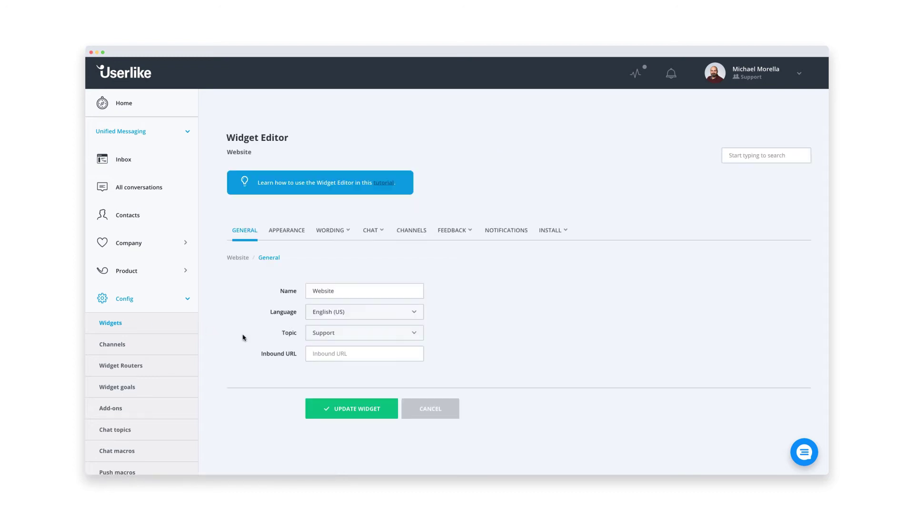
left_click(284, 231)
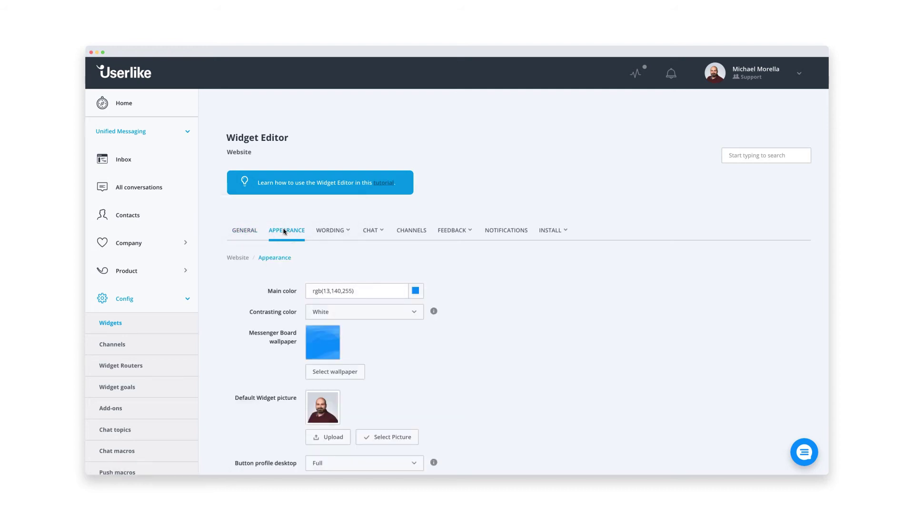
scroll(285, 231, "down", 2)
scroll(286, 232, "down", 3)
left_click(415, 157)
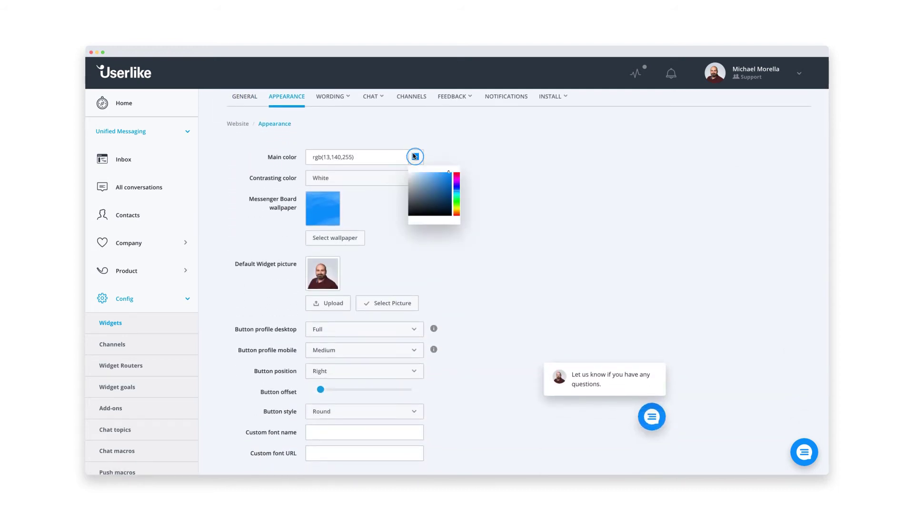
left_click_drag(457, 186, 434, 185)
left_click(475, 195)
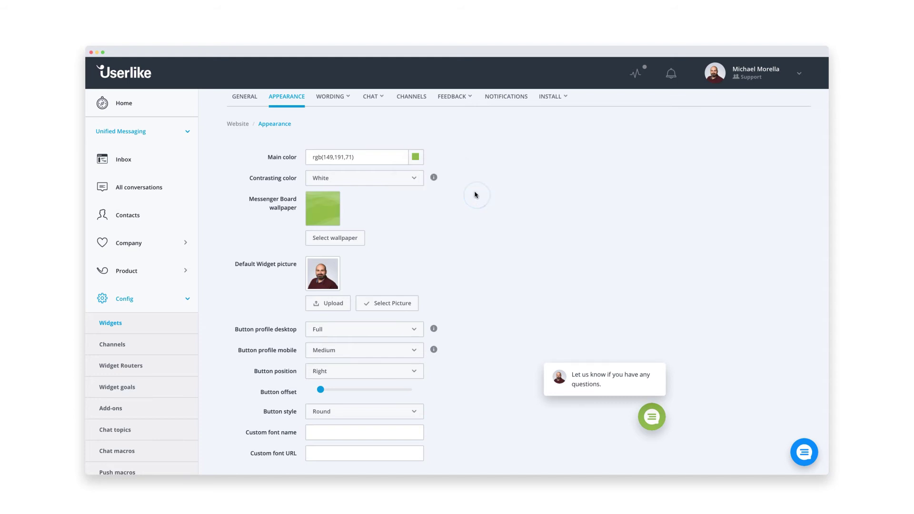
Replace the 👋 in the Messenger Board welcome headline with 🙂 and save the widget.
left_click(340, 96)
left_click(340, 122)
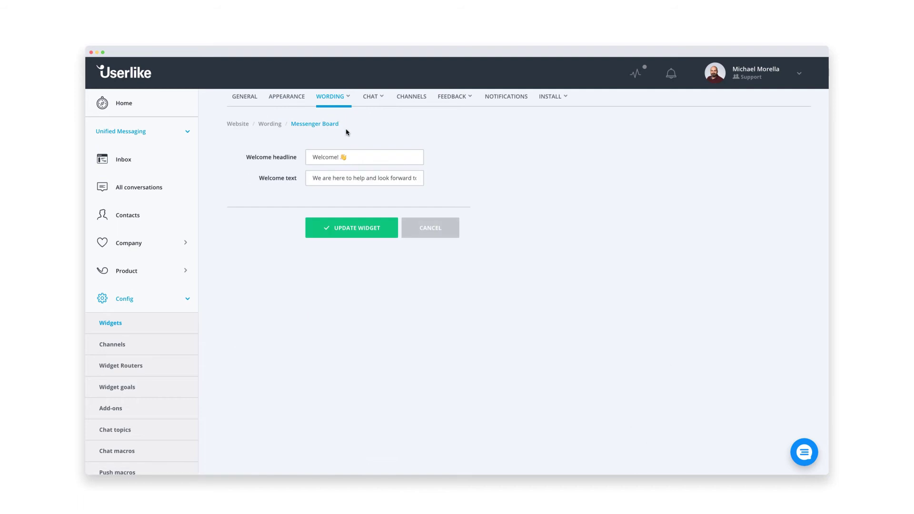
left_click(357, 159)
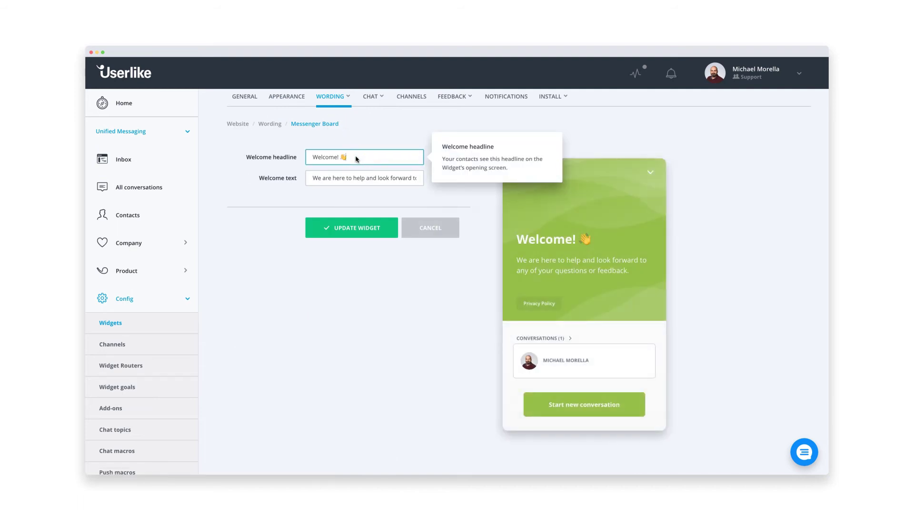
key("BackSpace")
type("🙂")
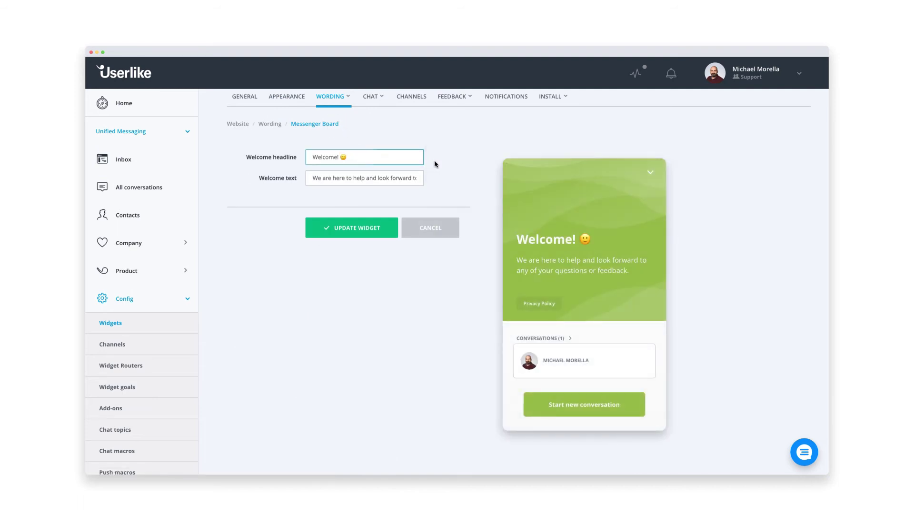
left_click(435, 164)
left_click(385, 228)
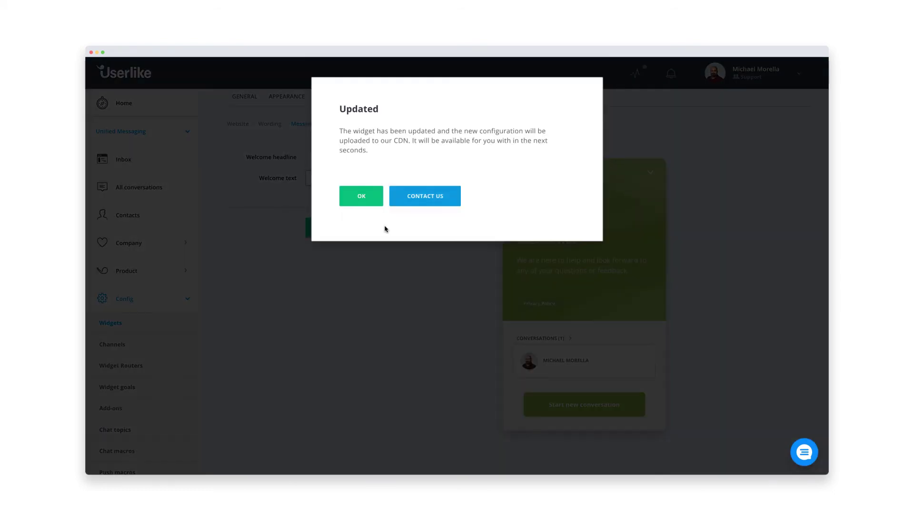
left_click(371, 199)
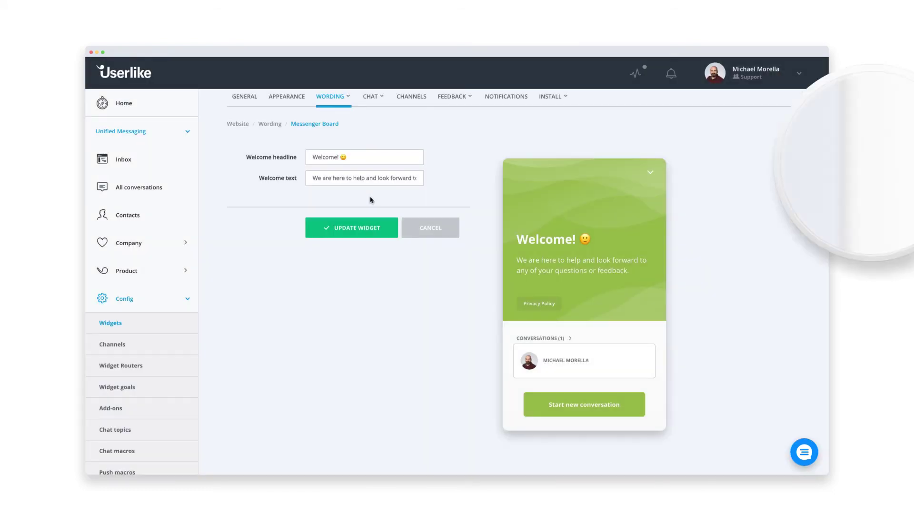
Copy the Website widget's JavaScript install code from Install > JavaScript Widget.
left_click(550, 83)
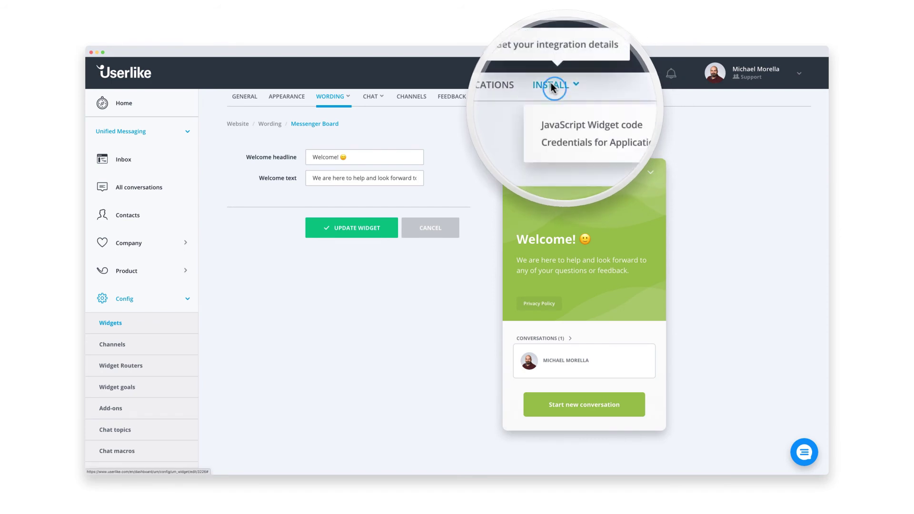
left_click(547, 123)
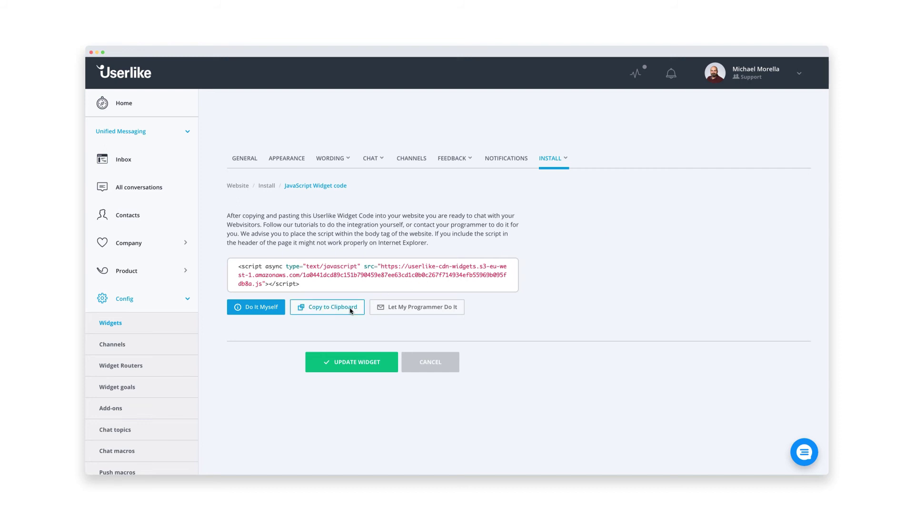
left_click(351, 311)
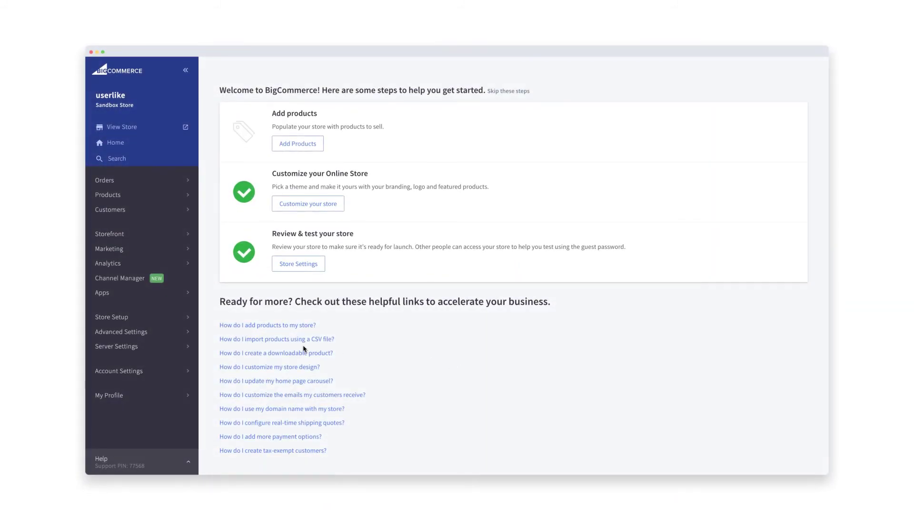
Enable Other Third Party Live Chat Service in Advanced Settings > Live Chat and save.
left_click(175, 334)
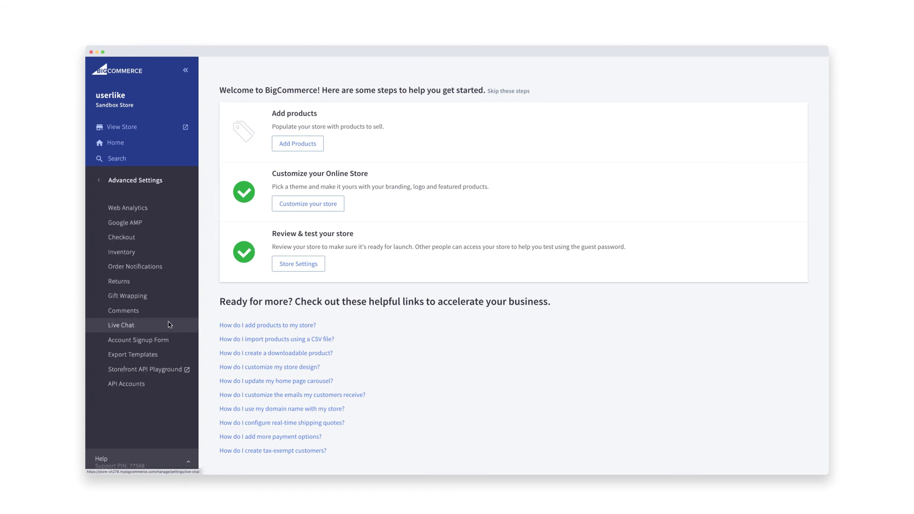
left_click(169, 325)
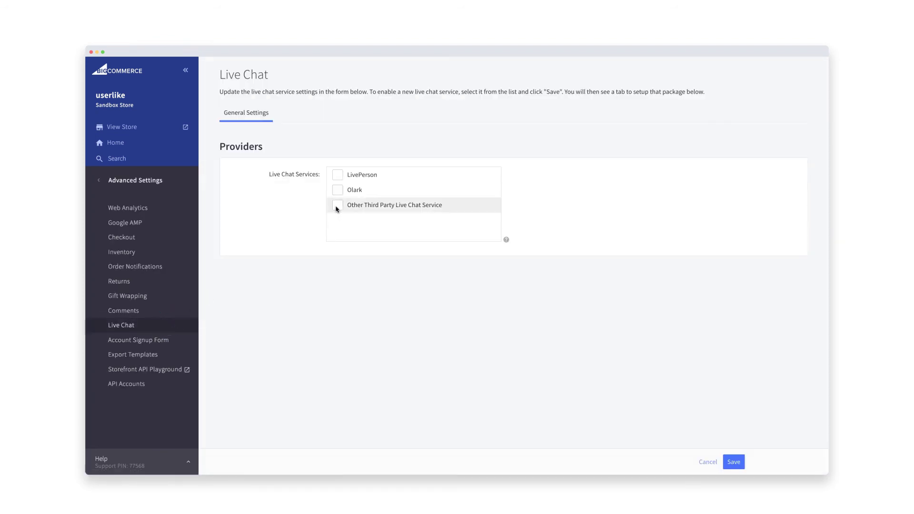
left_click(336, 207)
left_click(733, 463)
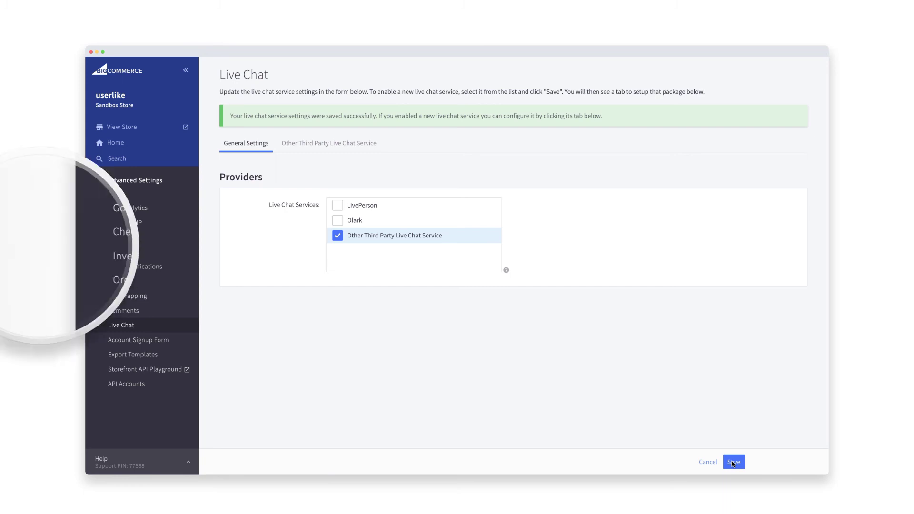
Paste the Userlike widget script into the Live Chat Code box and save.
left_click(335, 141)
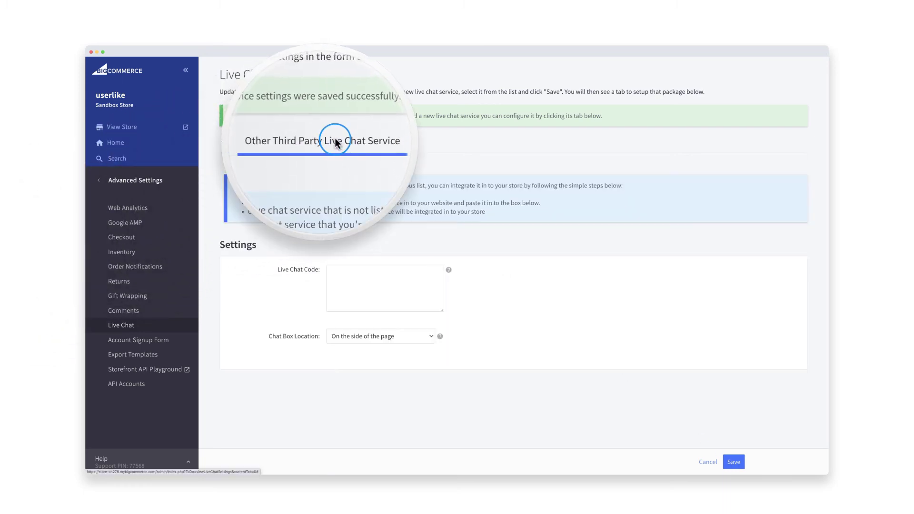
left_click(343, 278)
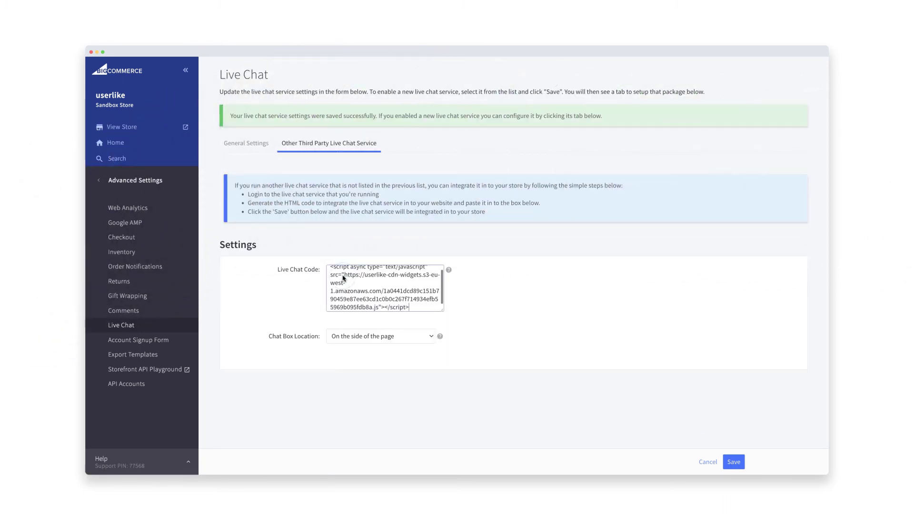
key("super+v")
left_click(731, 462)
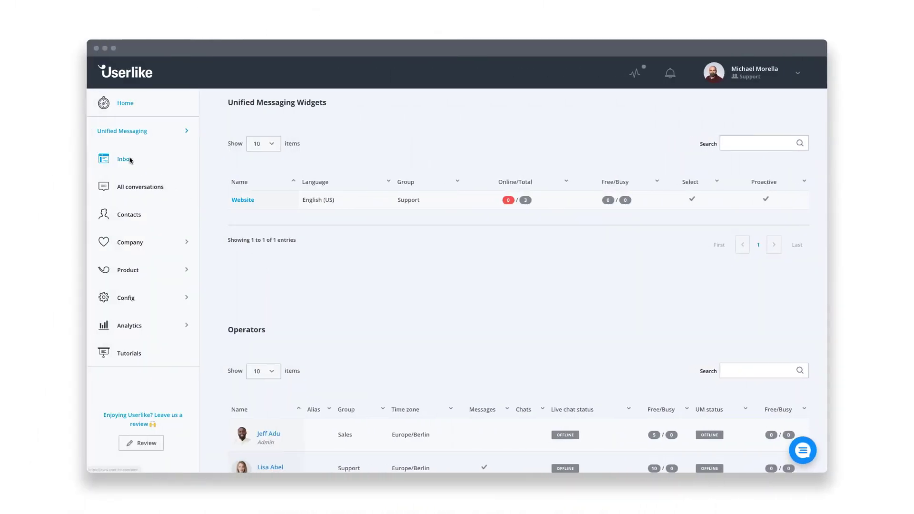
Go Online in the inbox and start the reply 'Sure, what would you like to'.
left_click(125, 159)
left_click(100, 398)
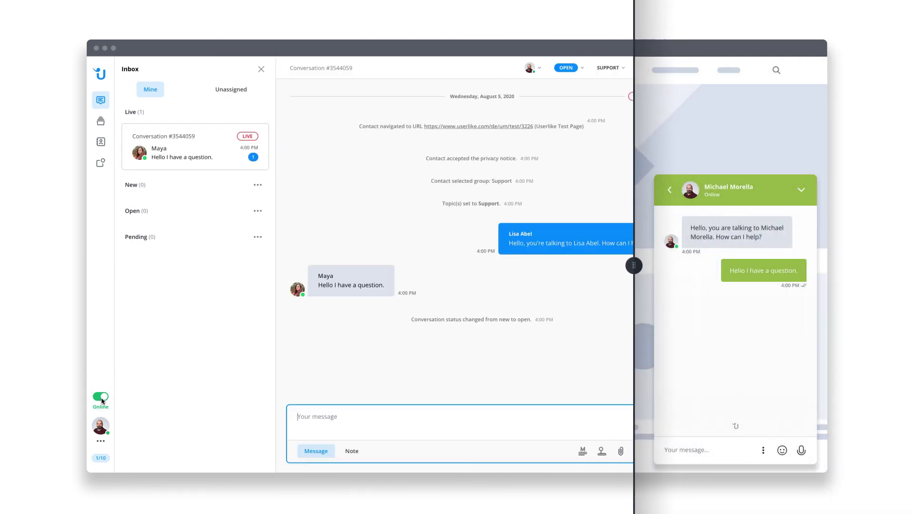
type("Sure, what would you like to know?")
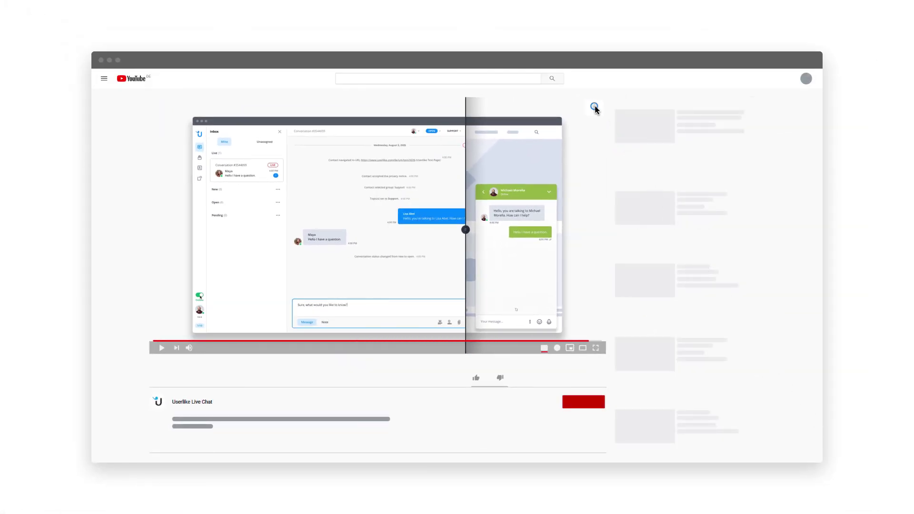
Show the Userlike webinar card, then scroll to the video's comment box.
left_click(594, 106)
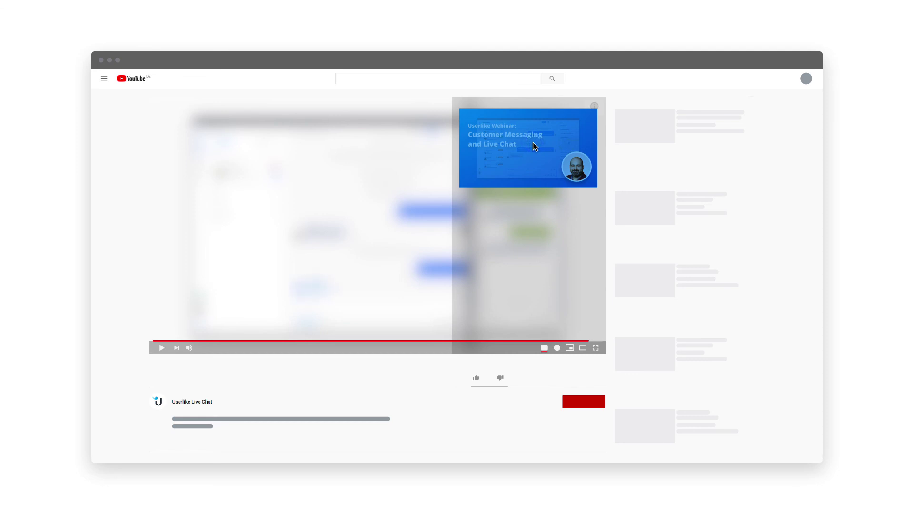
scroll(408, 224, "down", 3)
left_click(176, 369)
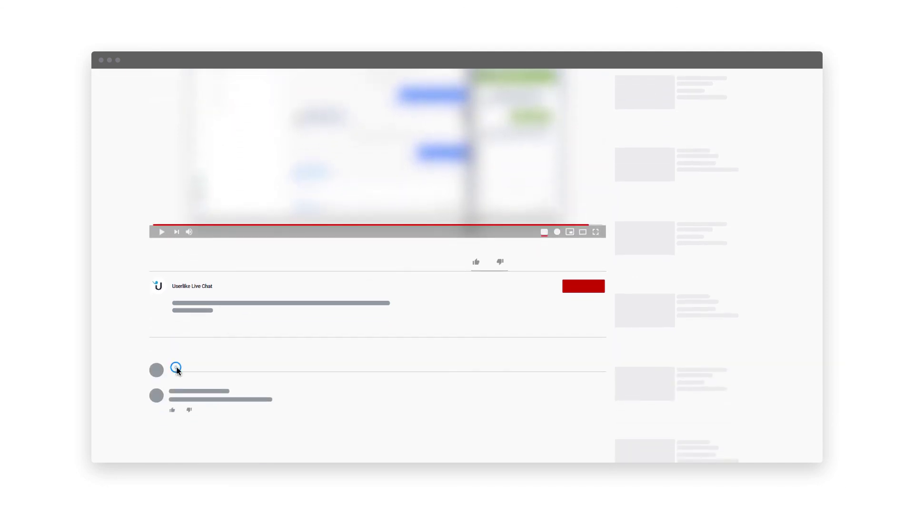